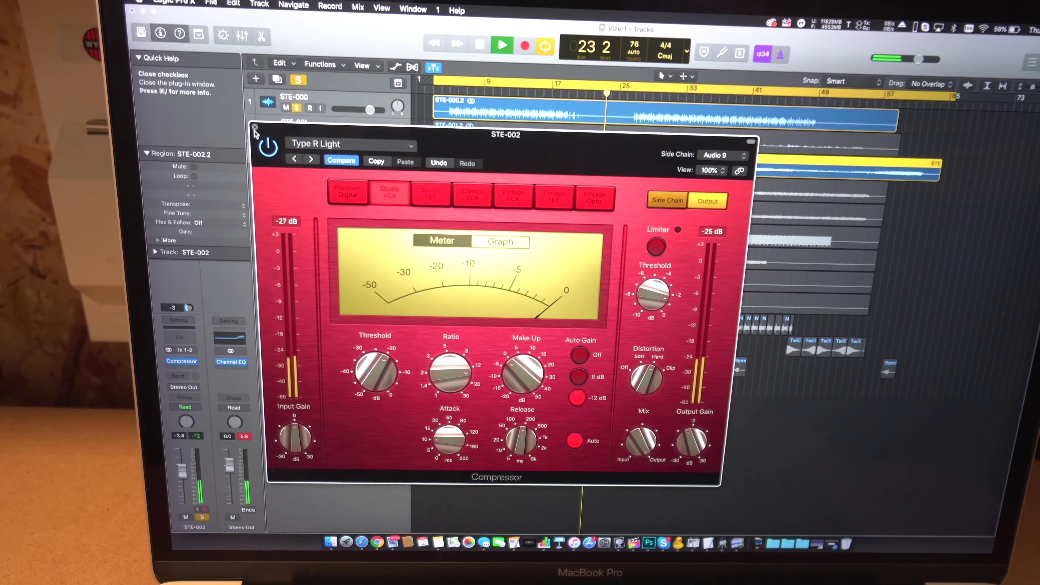
# Step: Close the STE-002 compressor window, turn off solo on STE-000 and STE-002, and select all regions
pyautogui.click(261, 116)
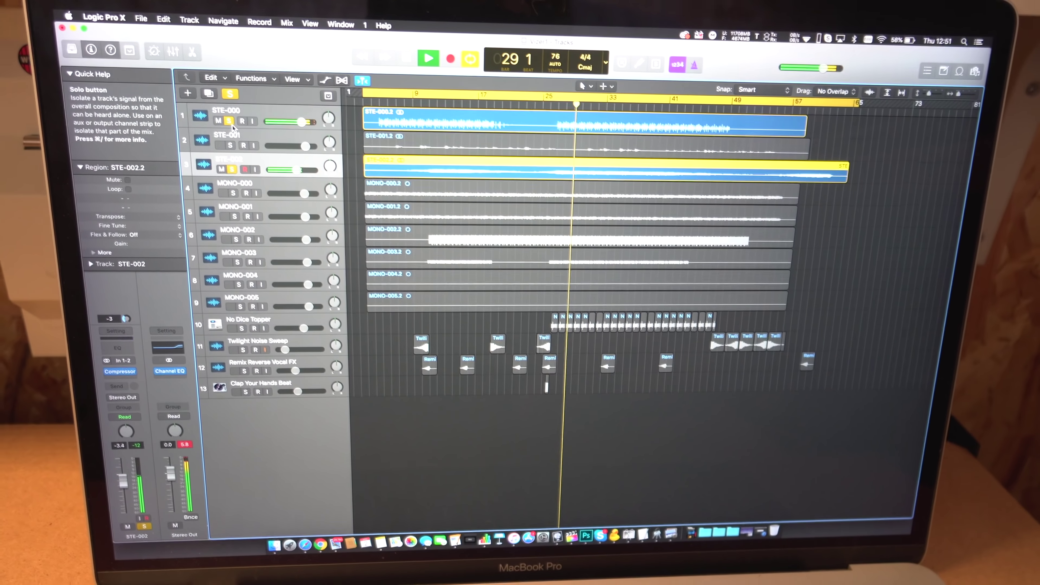
pyautogui.click(241, 71)
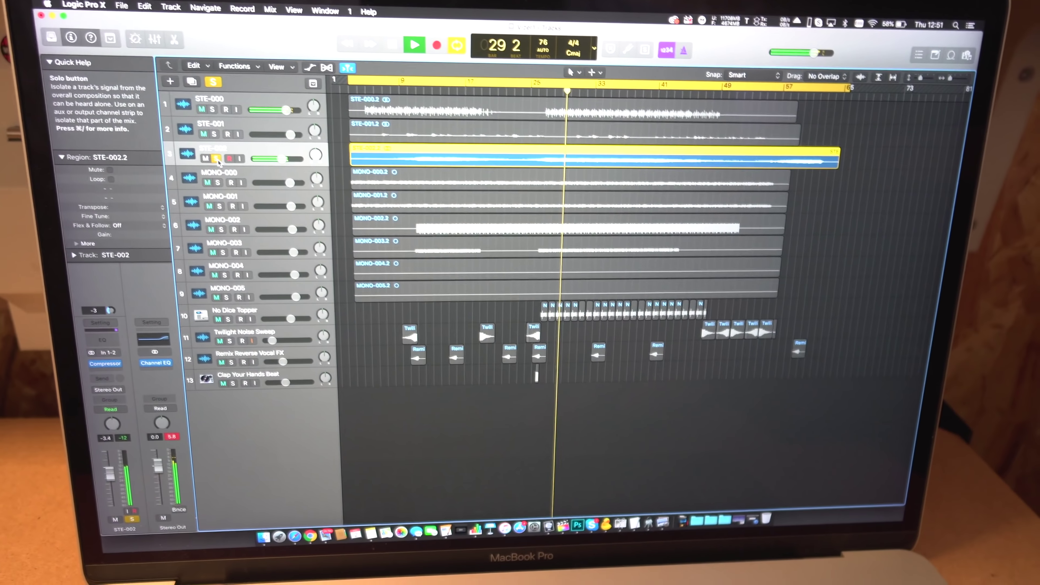
pyautogui.press('super+a')
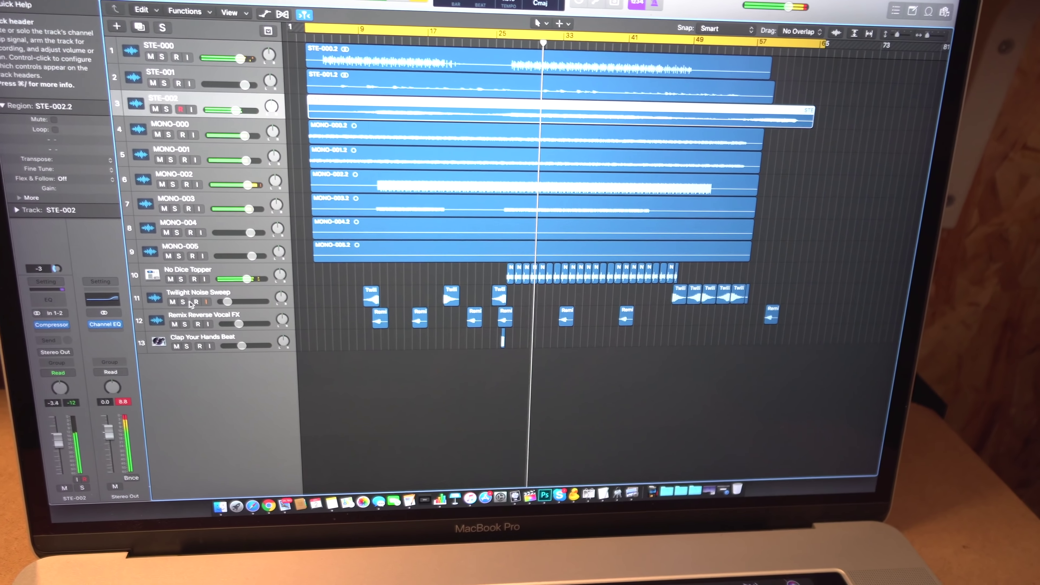
# Step: Solo the Twilight Noise Sweep track to listen to the effect on its own
pyautogui.click(183, 302)
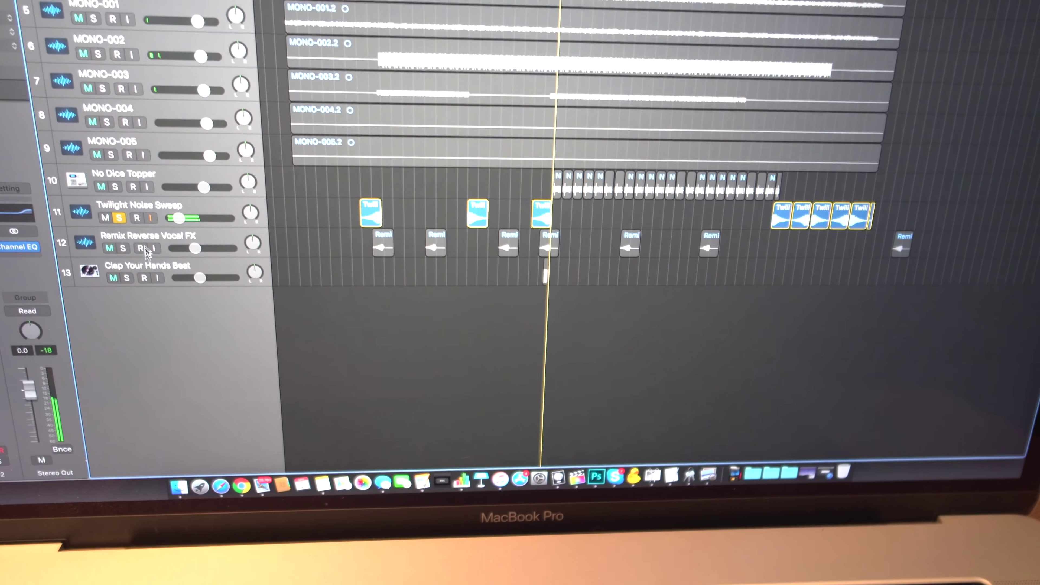
pyautogui.click(86, 244)
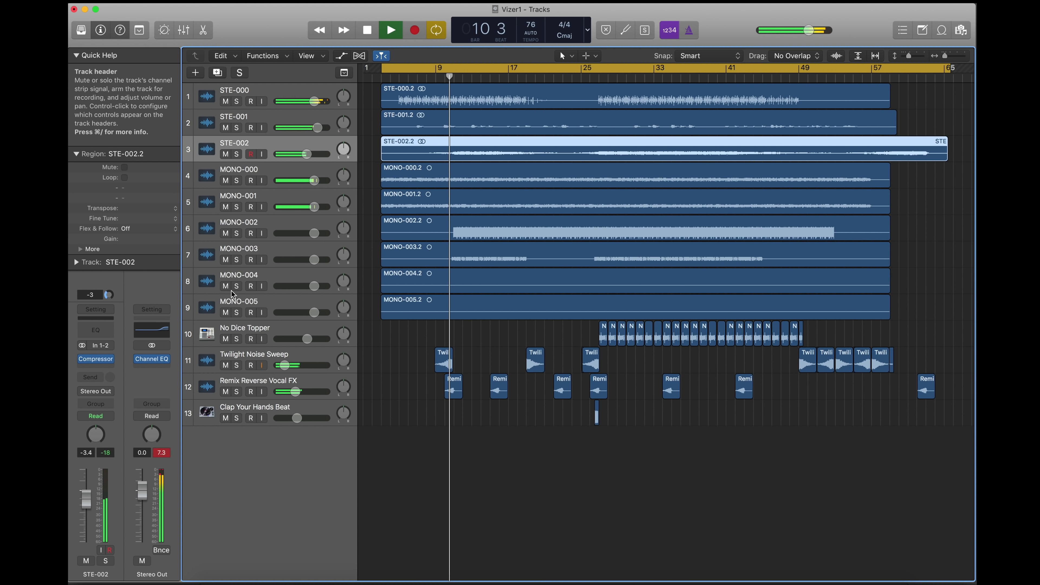
# Step: Review the Compressor settings on the STE-002 track during playback, then close the plug-in window
pyautogui.moveTo(100, 363)
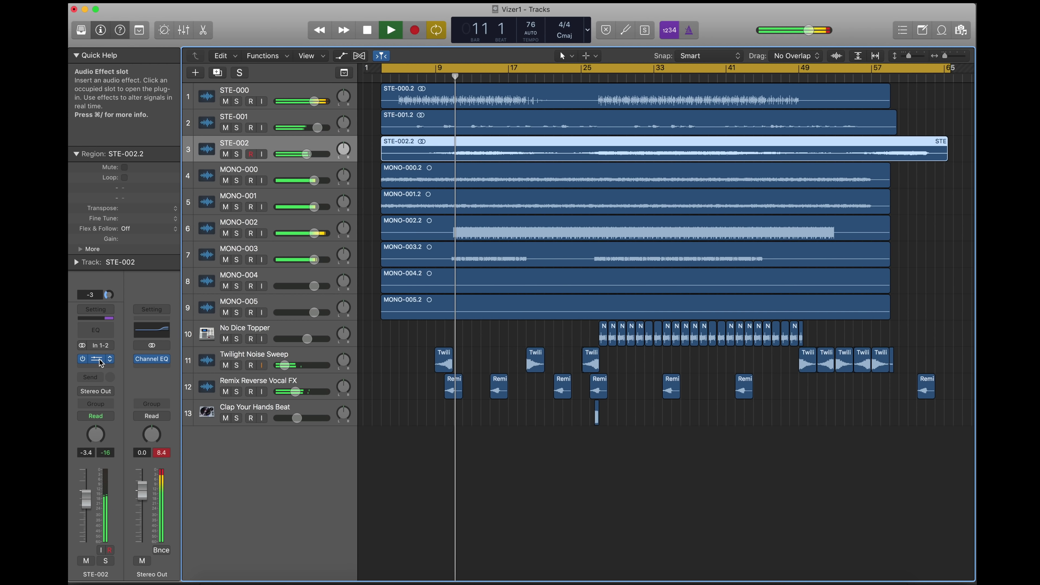
pyautogui.click(101, 362)
pyautogui.moveTo(393, 99); pyautogui.dragTo(471, 109)
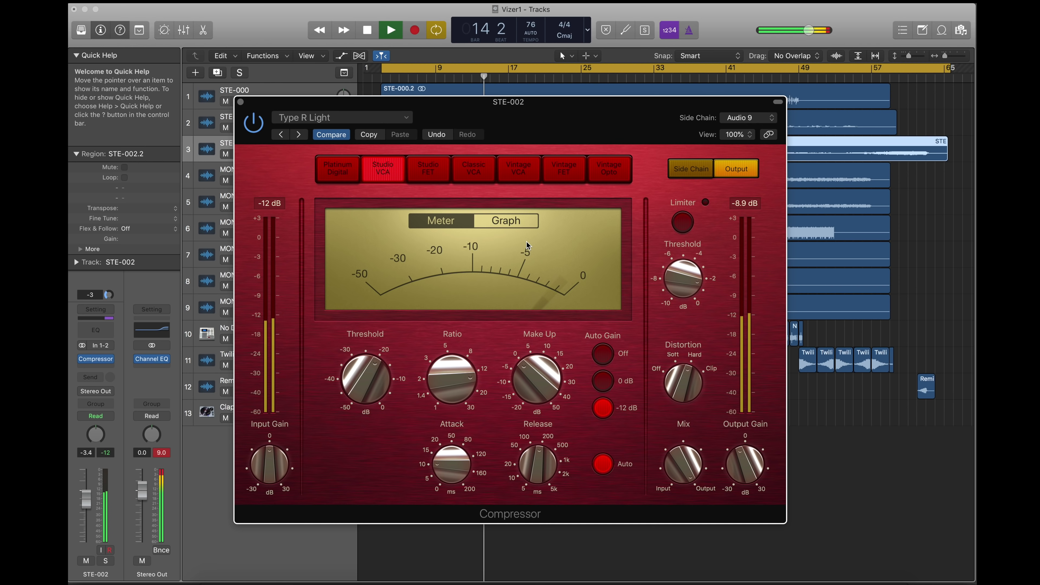
pyautogui.click(240, 103)
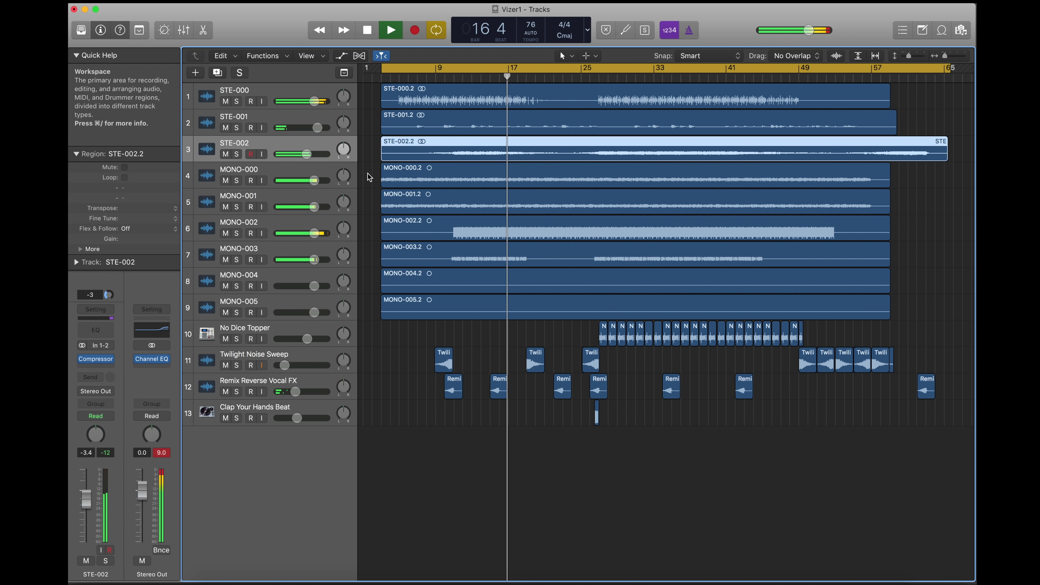
# Step: Examine the waveforms of the Twilight Noise Sweep region at bar 19 and the Remix Reverse Vocal FX region at bar 22
pyautogui.doubleClick(537, 356)
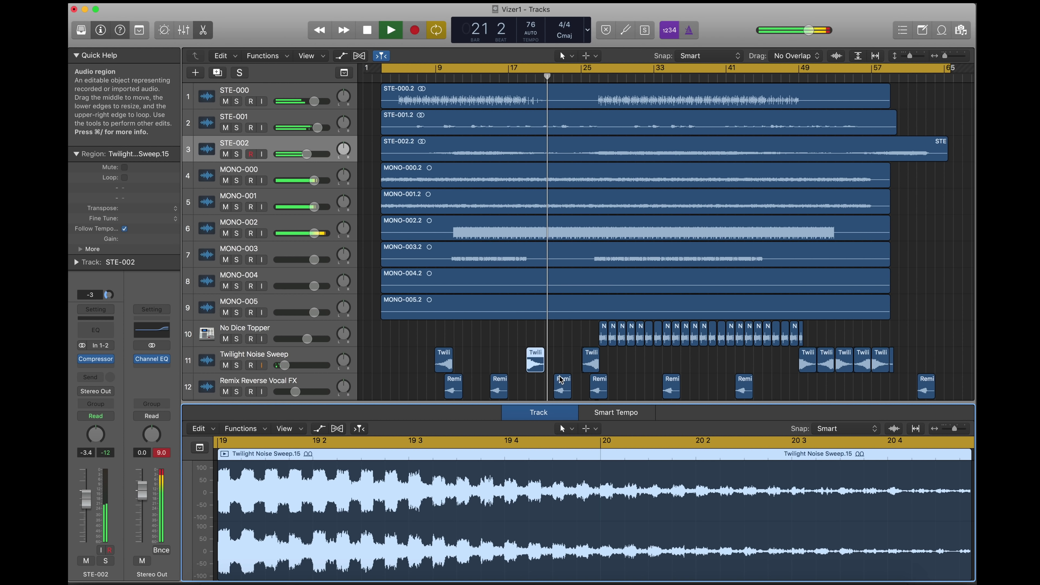
pyautogui.click(562, 385)
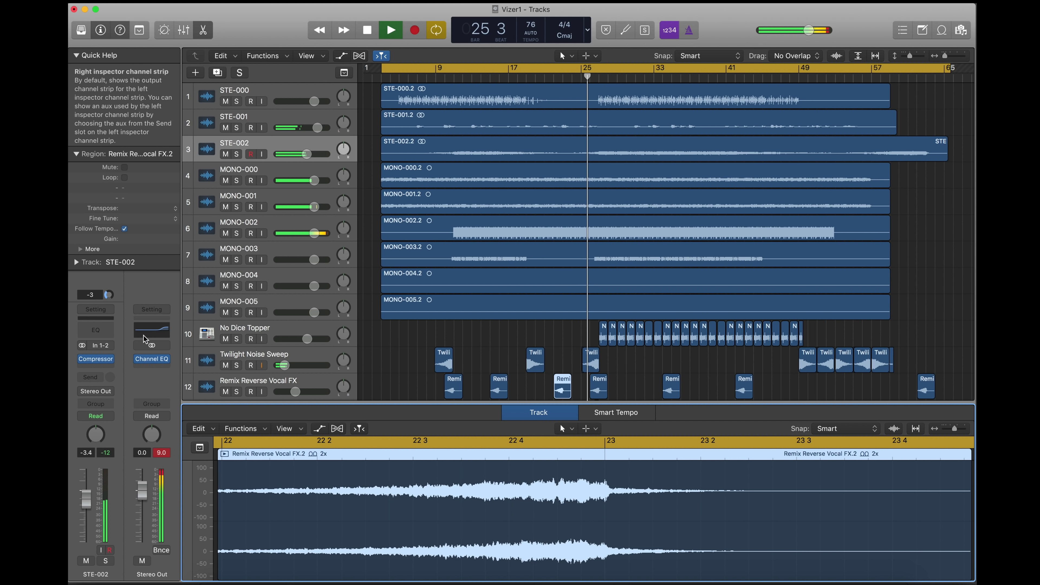
# Step: Review the Channel EQ curve on the Stereo Out channel, then close the plug-in window
pyautogui.click(152, 331)
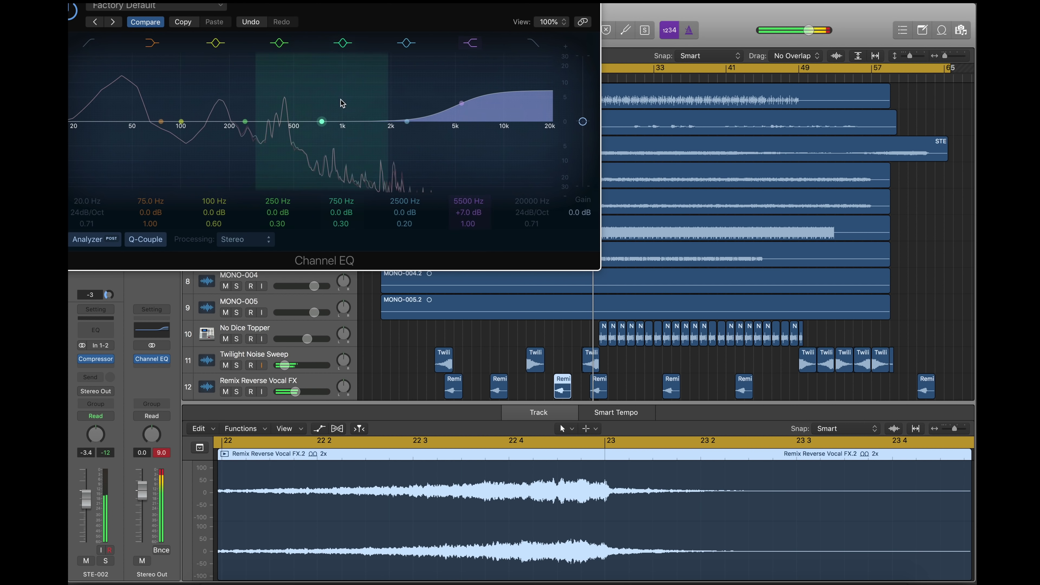
pyautogui.moveTo(368, 12); pyautogui.dragTo(444, 119)
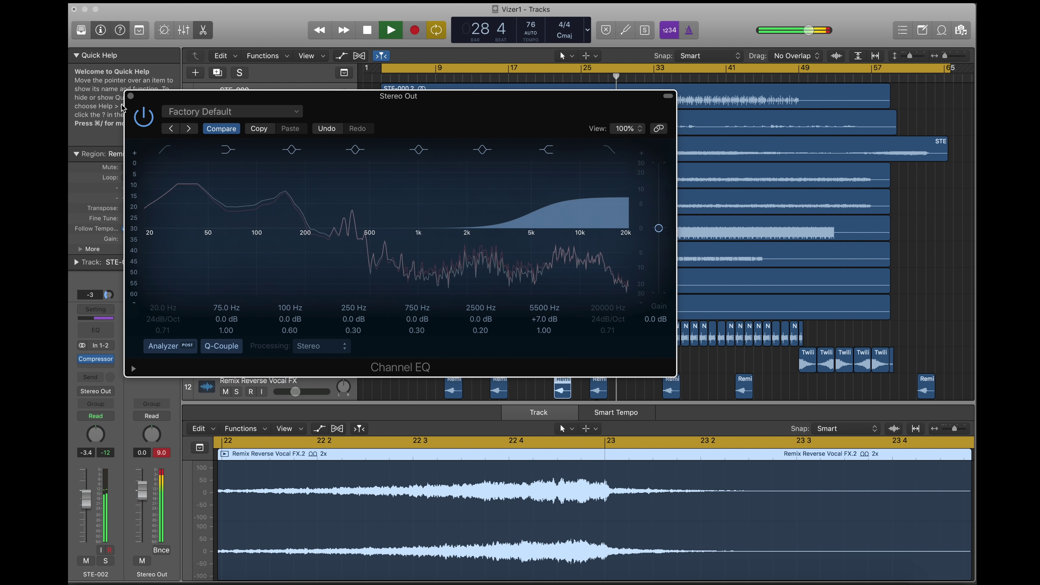
pyautogui.click(131, 97)
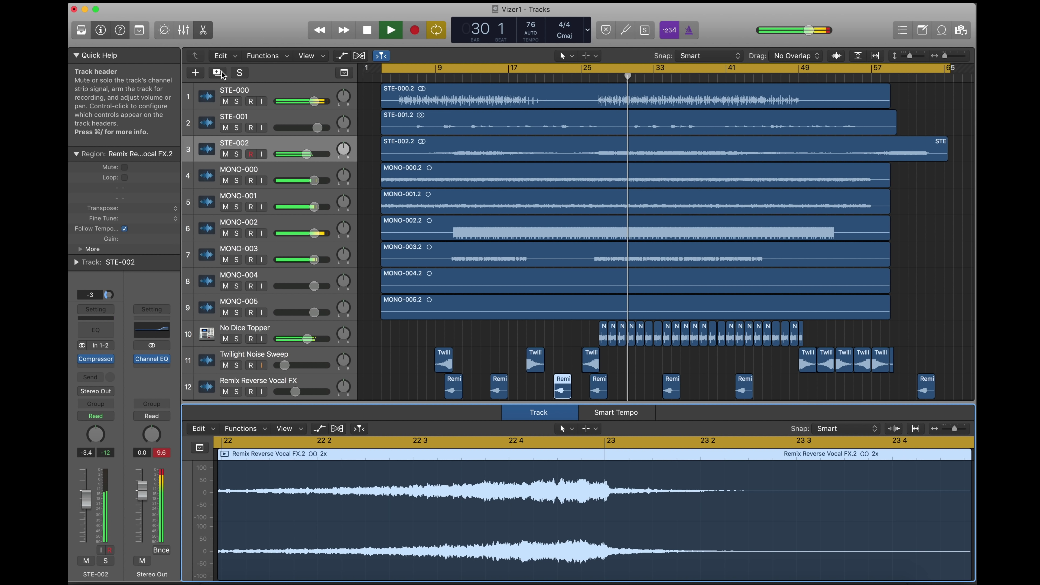
# Step: Select the STE-000 track and review its Channel EQ curve, then close the plug-in window
pyautogui.press('Up')
pyautogui.press('Up')
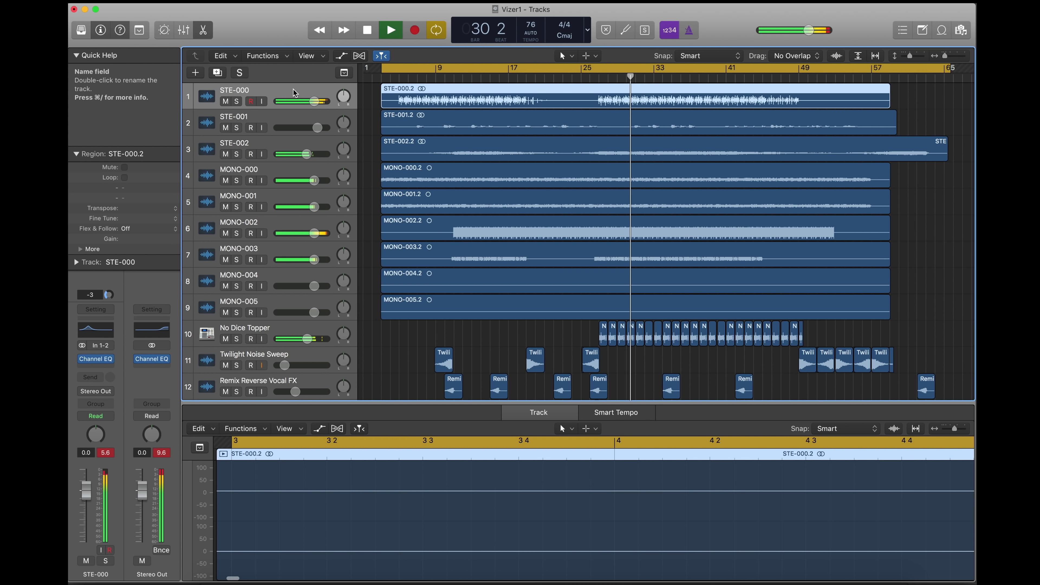
pyautogui.click(105, 335)
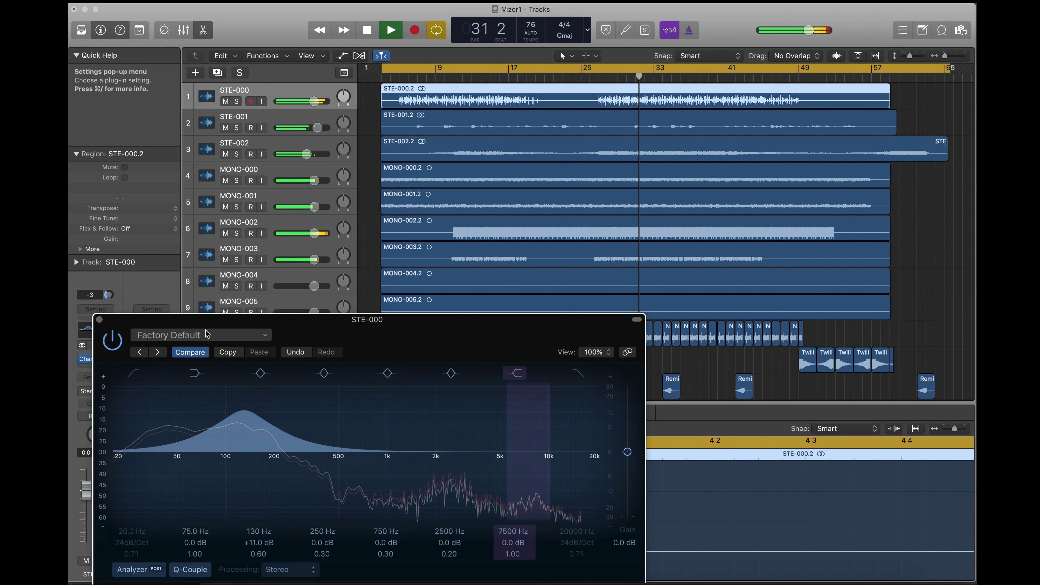
pyautogui.moveTo(218, 320); pyautogui.dragTo(328, 208)
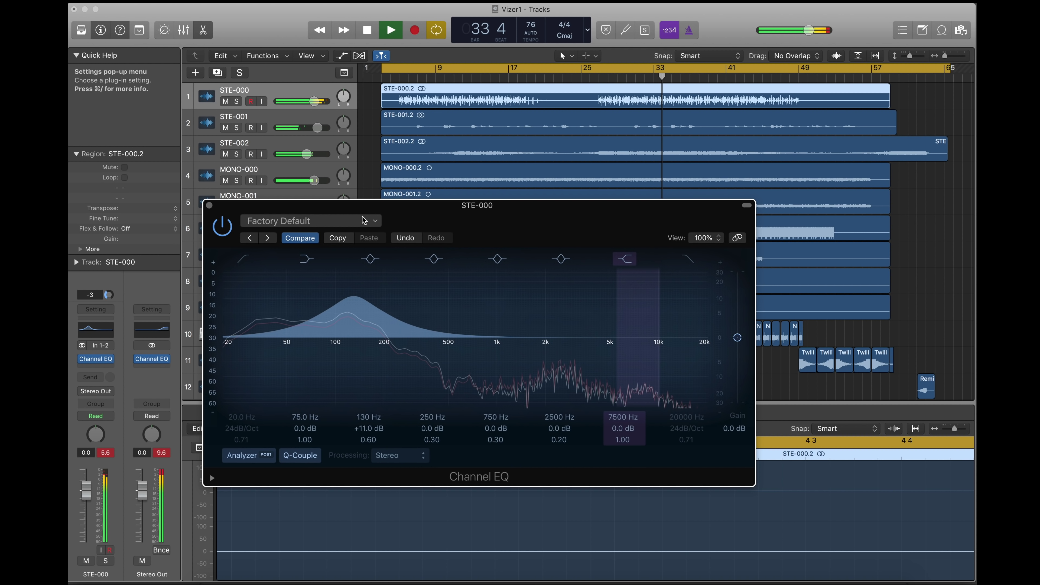
pyautogui.click(210, 206)
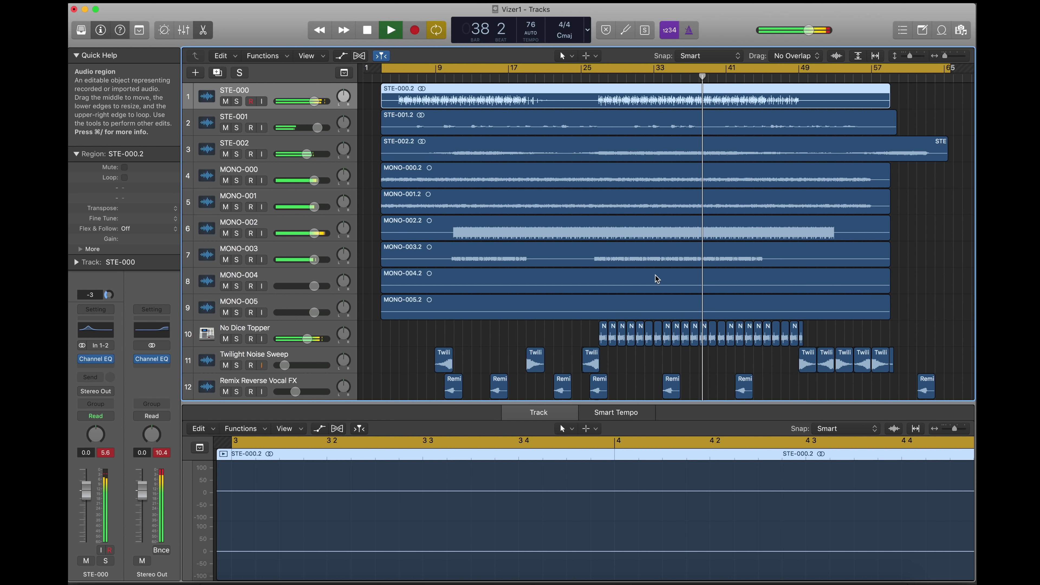
# Step: Examine the waveforms of the No Dice Topper regions at bars 39, 41 and 43 and the MONO-002 region, then close the audio editor
pyautogui.hscroll(3, 656, 278)
pyautogui.scroll(-1, 660, 312)
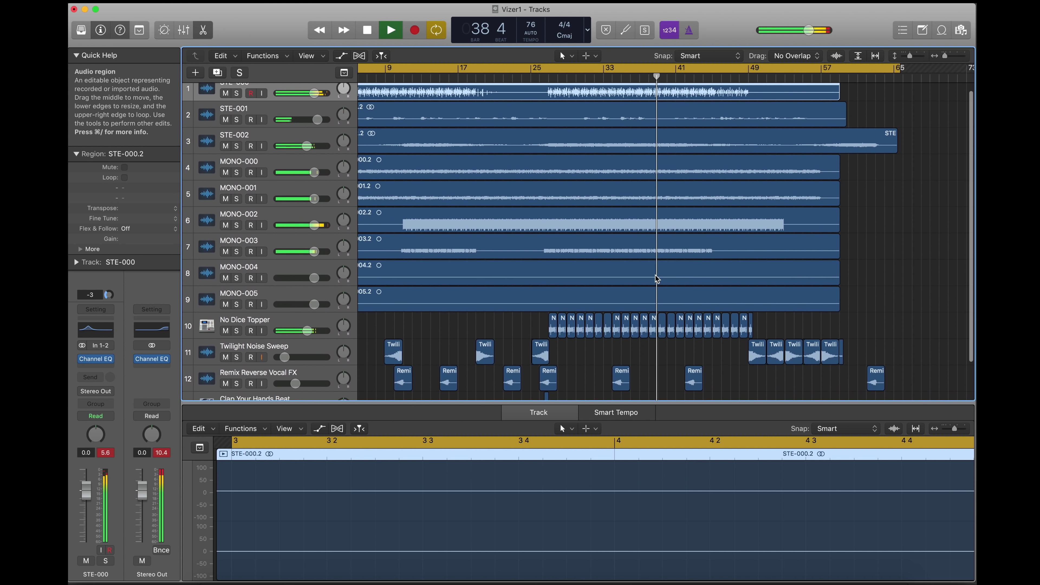
pyautogui.click(661, 327)
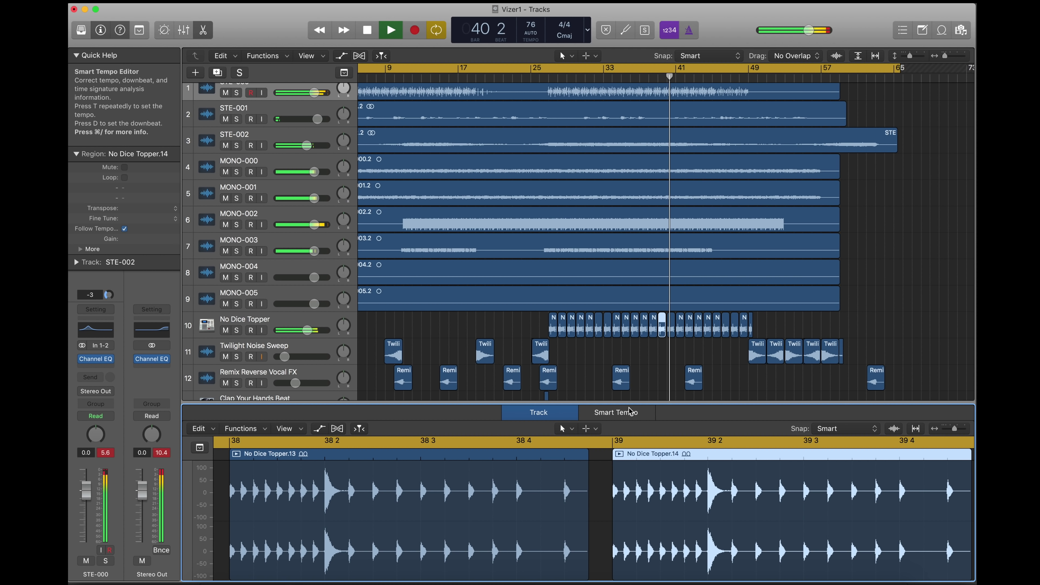
pyautogui.click(681, 328)
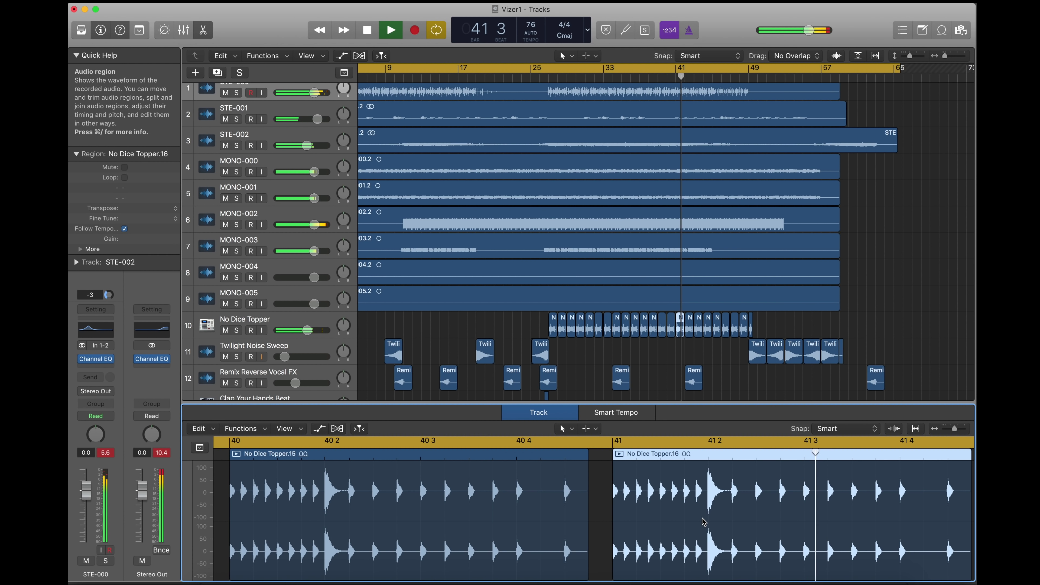
pyautogui.click(698, 330)
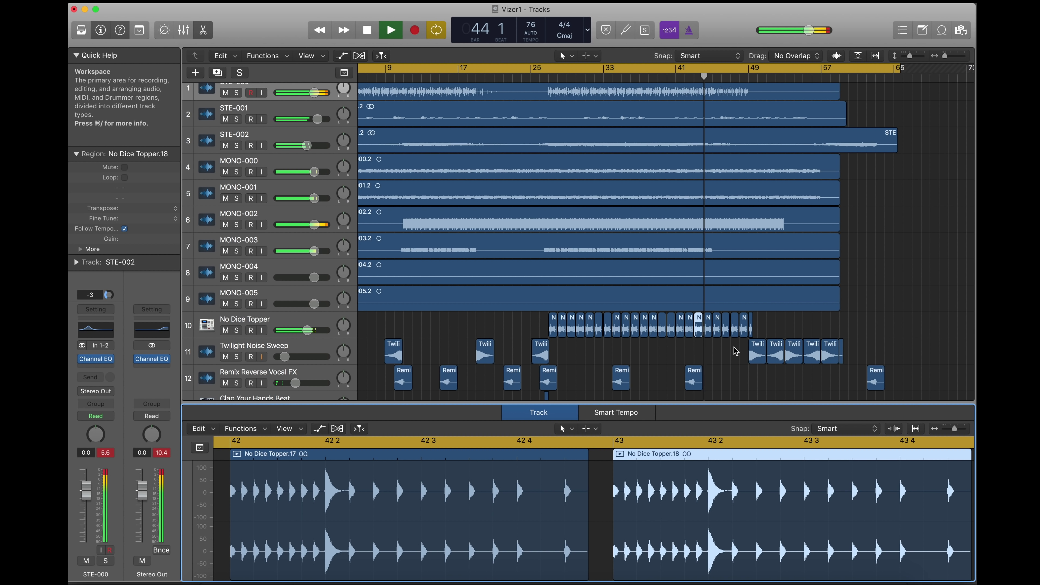
pyautogui.click(466, 226)
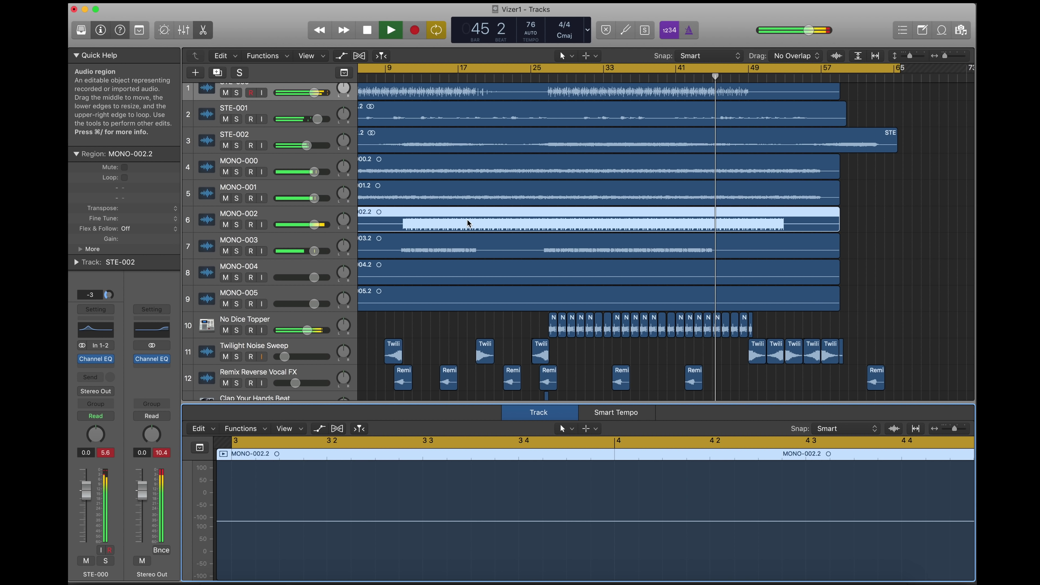
pyautogui.press('e')
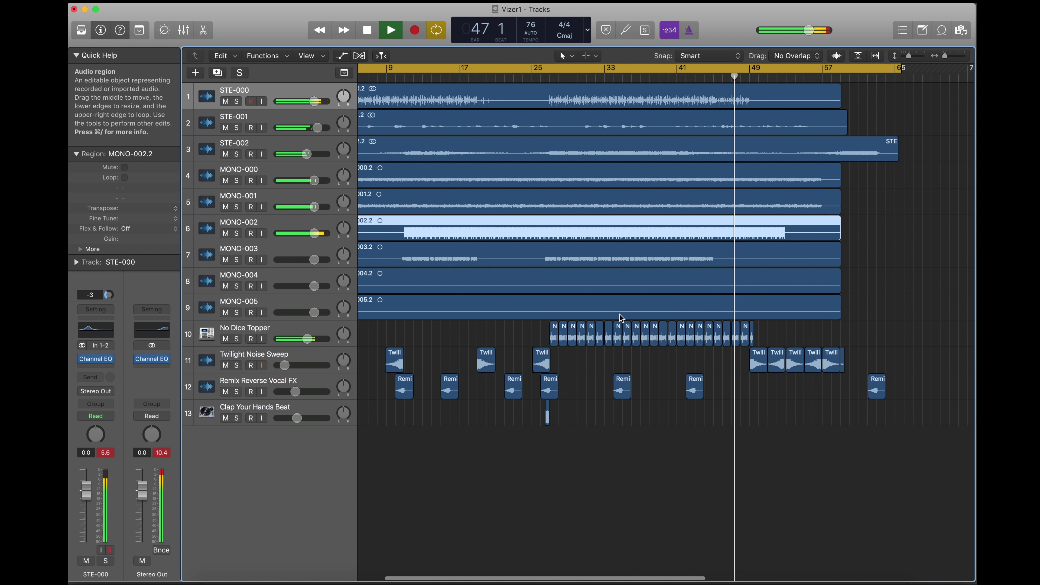
# Step: Examine the end of the arrangement and open the STE-002 region in the audio editor
pyautogui.hscroll(-5, 621, 317)
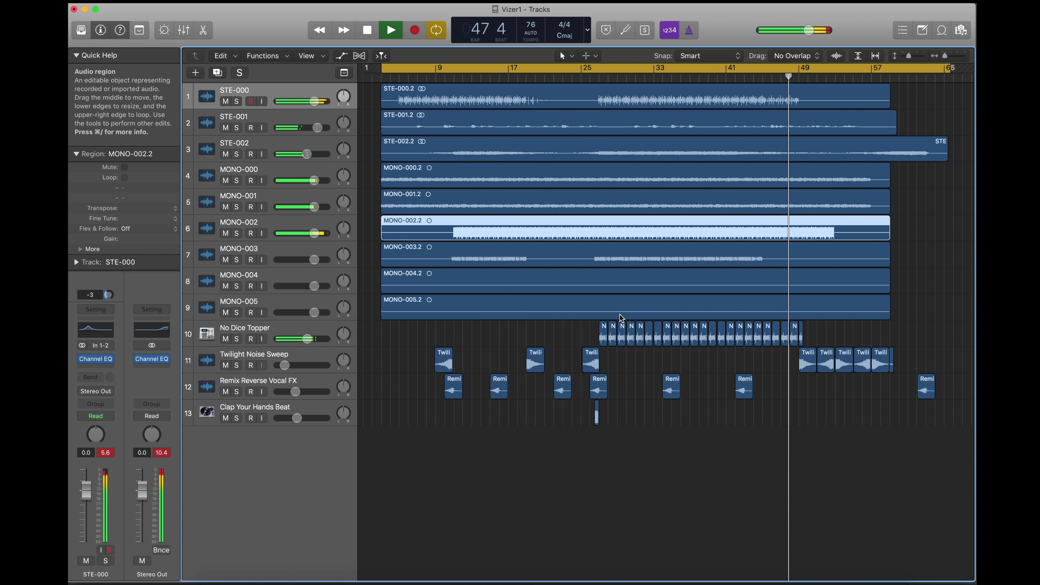
pyautogui.hscroll(5, 620, 314)
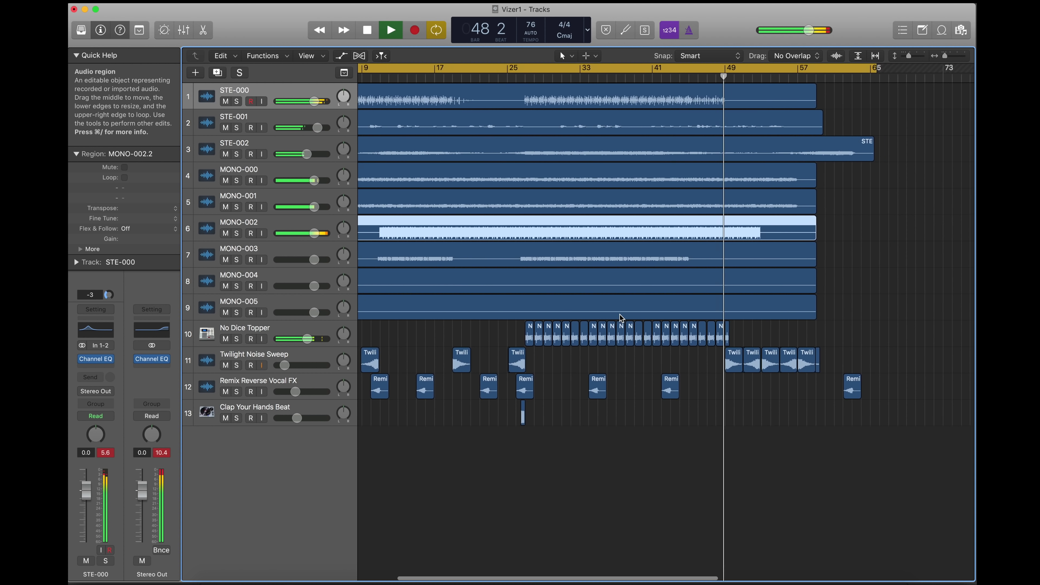
pyautogui.moveTo(944, 56); pyautogui.dragTo(954, 59)
pyautogui.hscroll(5, 804, 222)
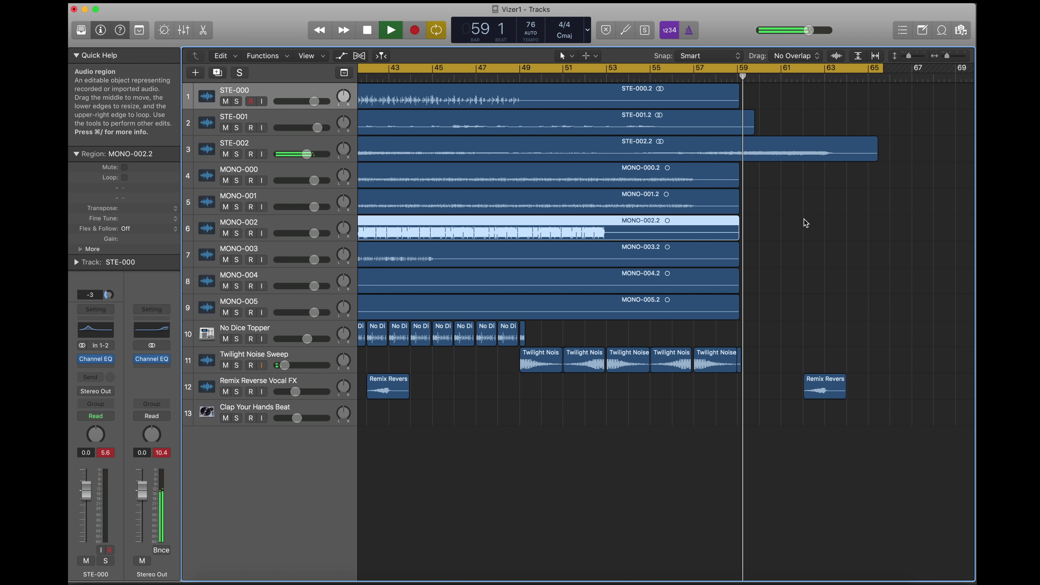
pyautogui.click(798, 147)
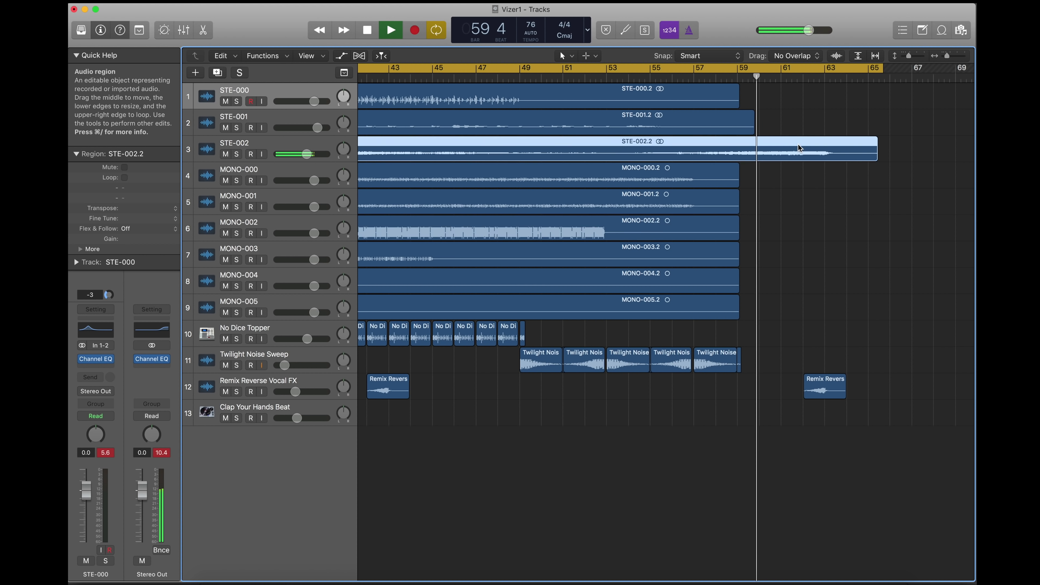
pyautogui.doubleClick(798, 148)
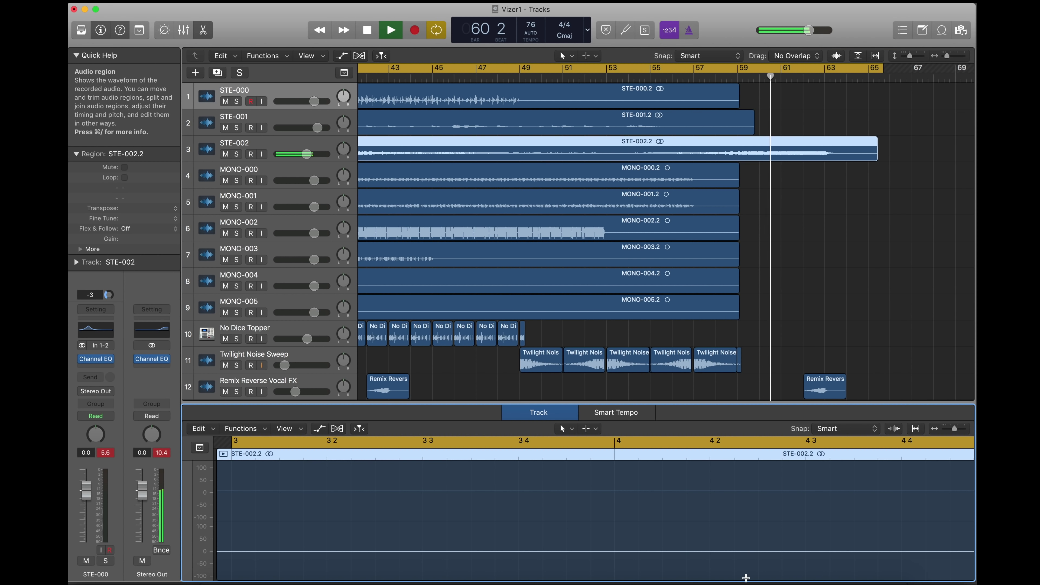